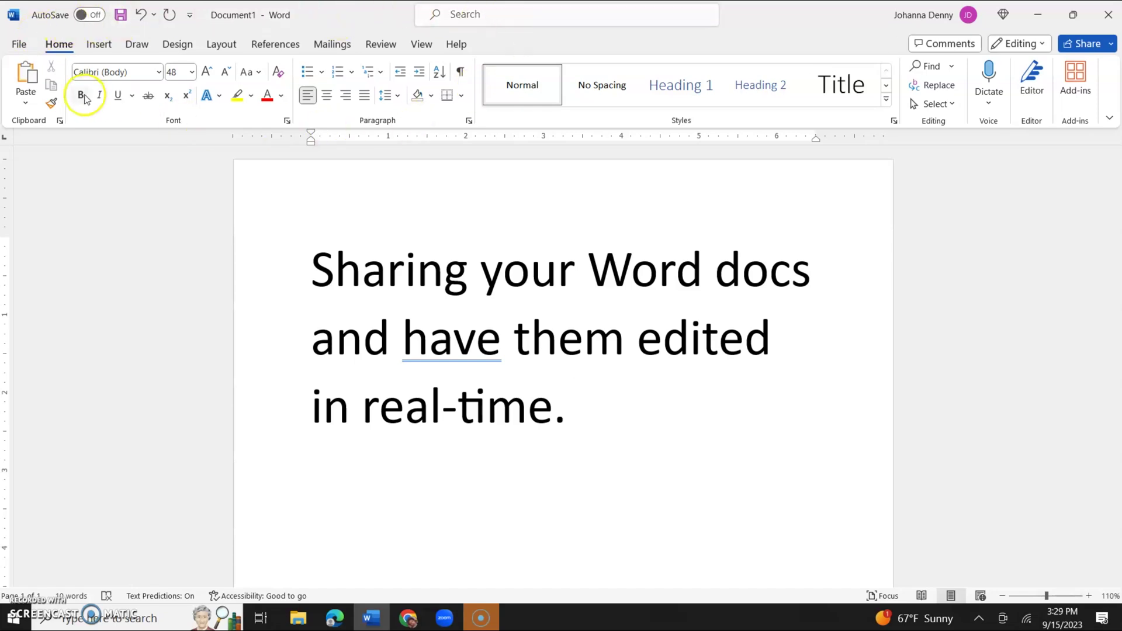
Open File Backstage to see NOW HIRING for notice boards at the top of Recent documents.
{"action": "left_click", "coordinate": [19, 44]}
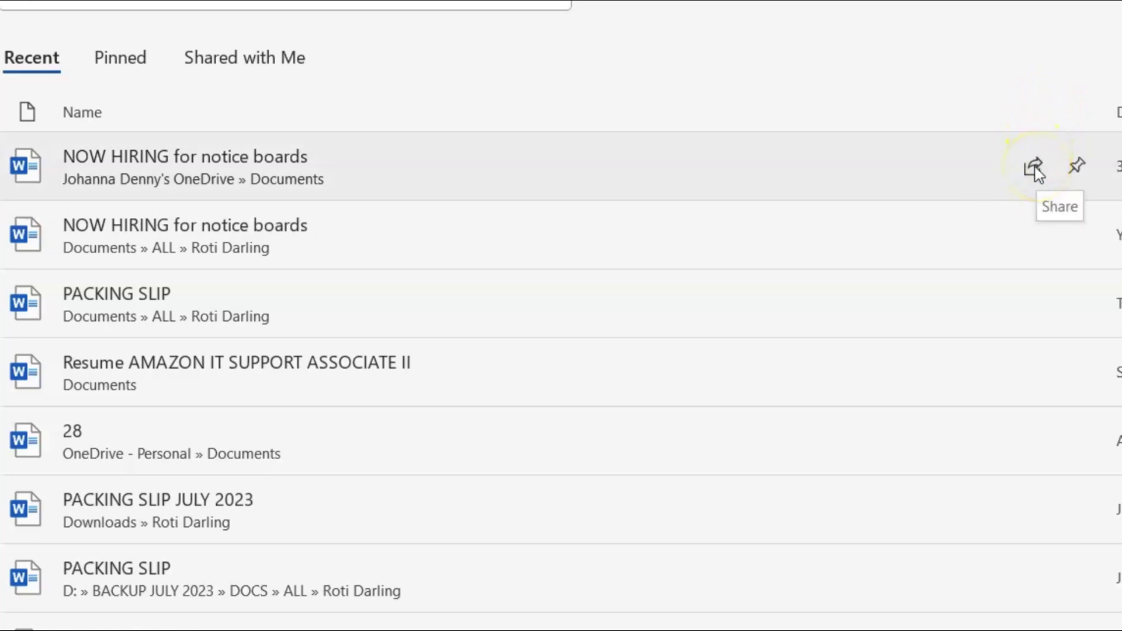
Share NOW HIRING for notice boards.docx with its link set to 'Anyone with the link can view'.
{"action": "left_click", "coordinate": [1035, 170]}
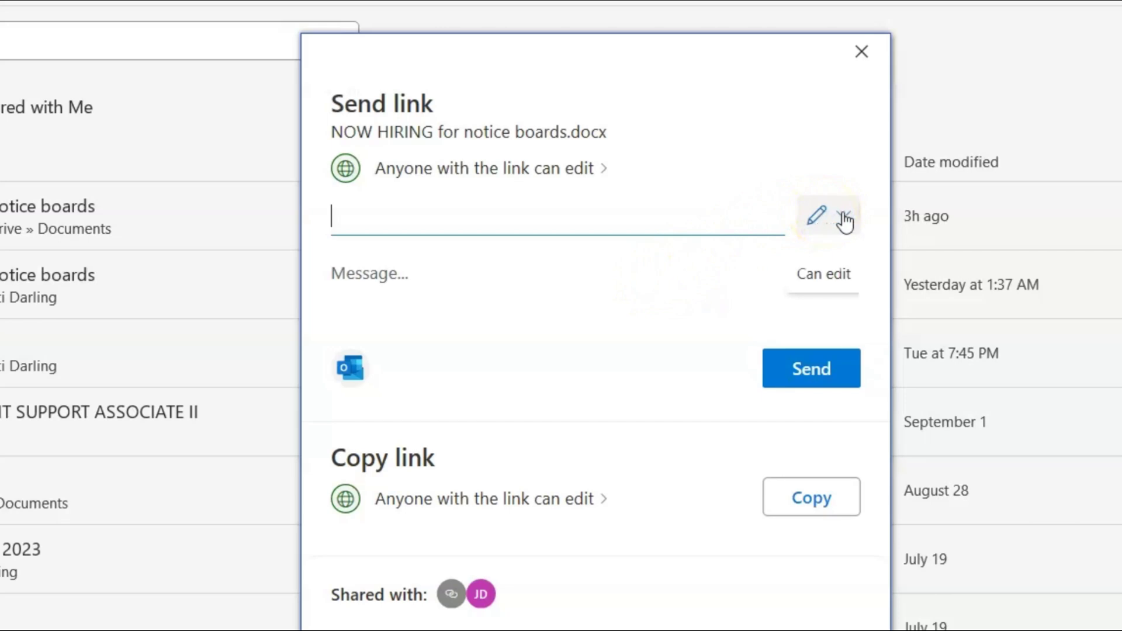
{"action": "left_click", "coordinate": [844, 220]}
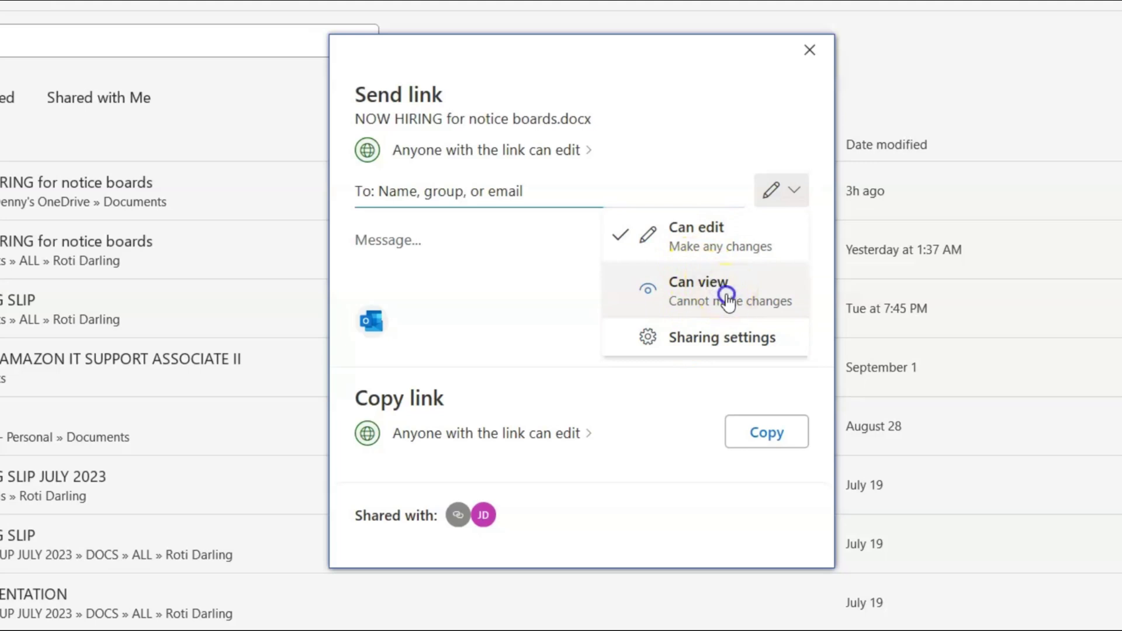
{"action": "left_click", "coordinate": [727, 297]}
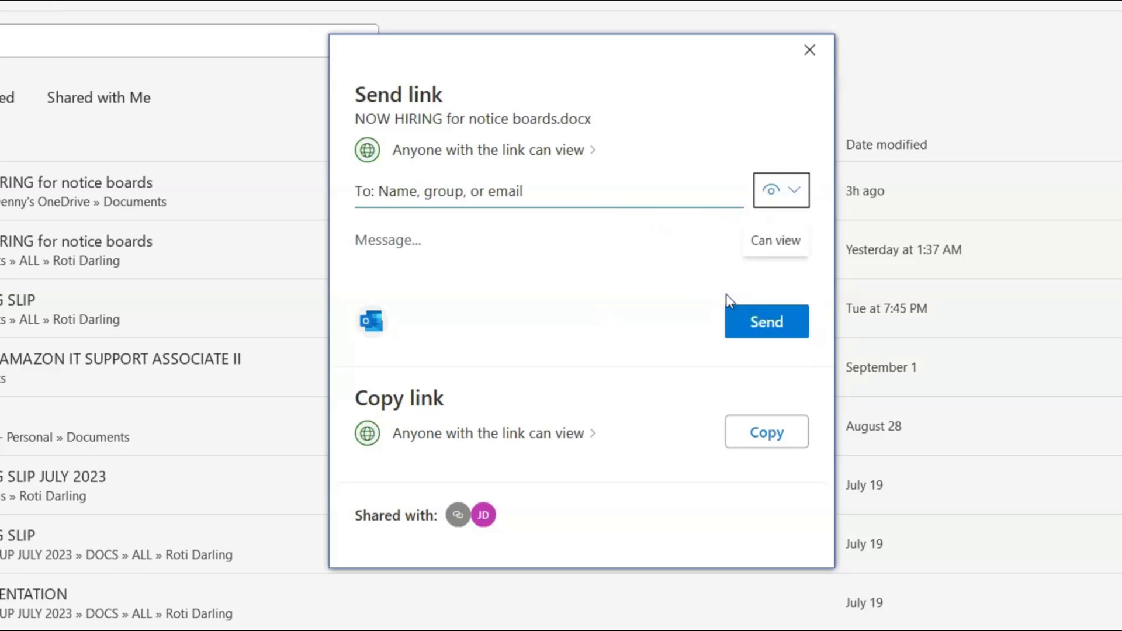
{"action": "left_click", "coordinate": [433, 197]}
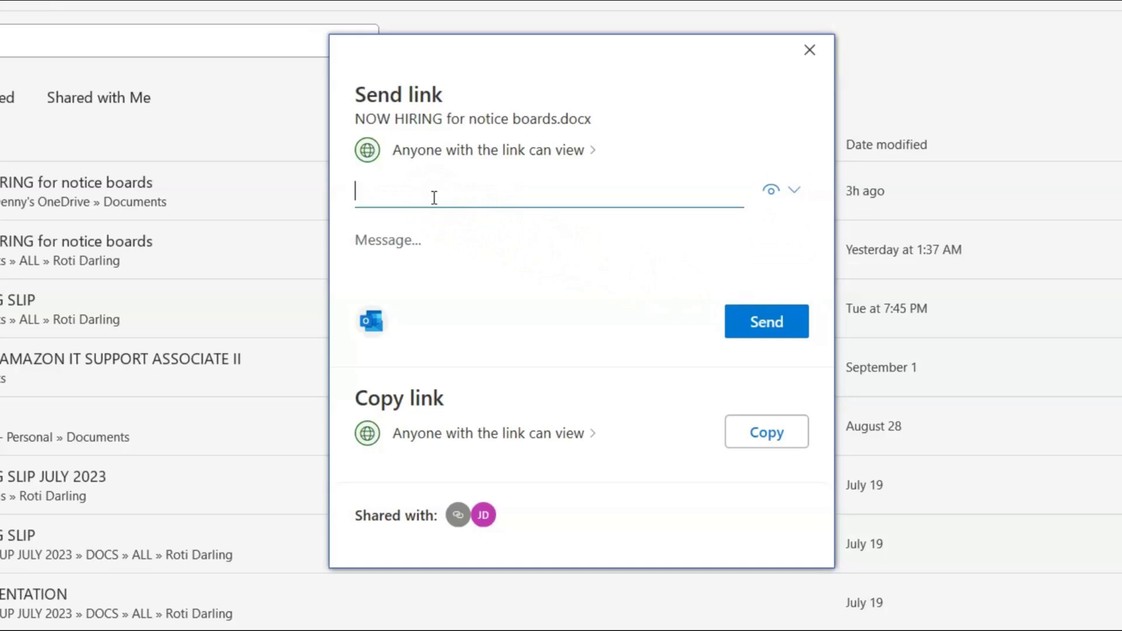
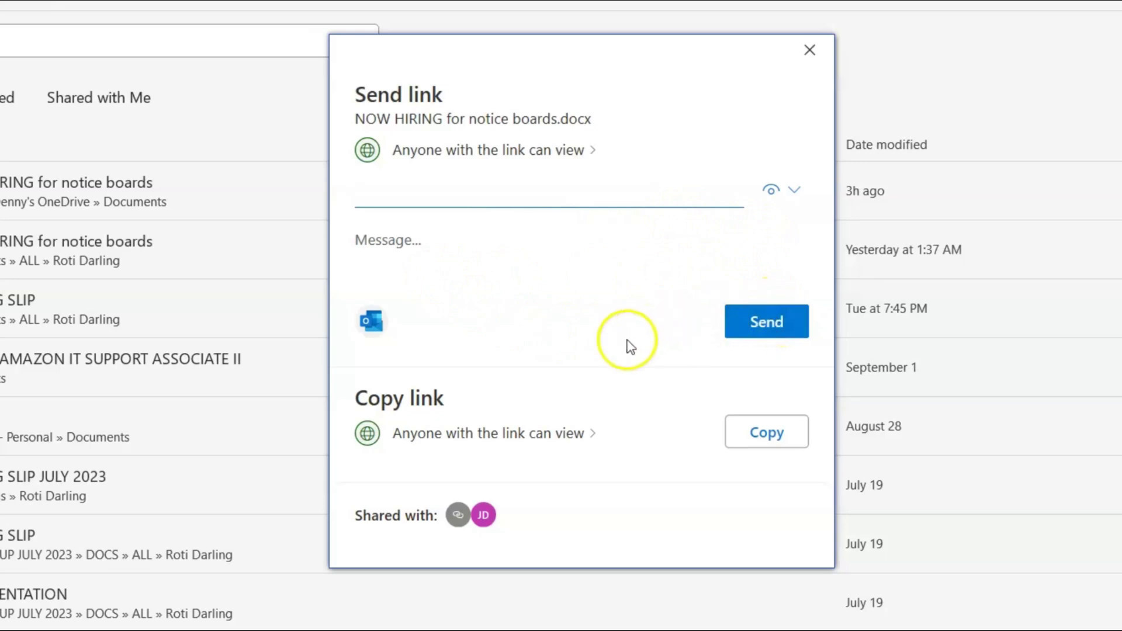
Open and close the link permission dropdown several times in the Send link dialog.
{"action": "left_click", "coordinate": [796, 199]}
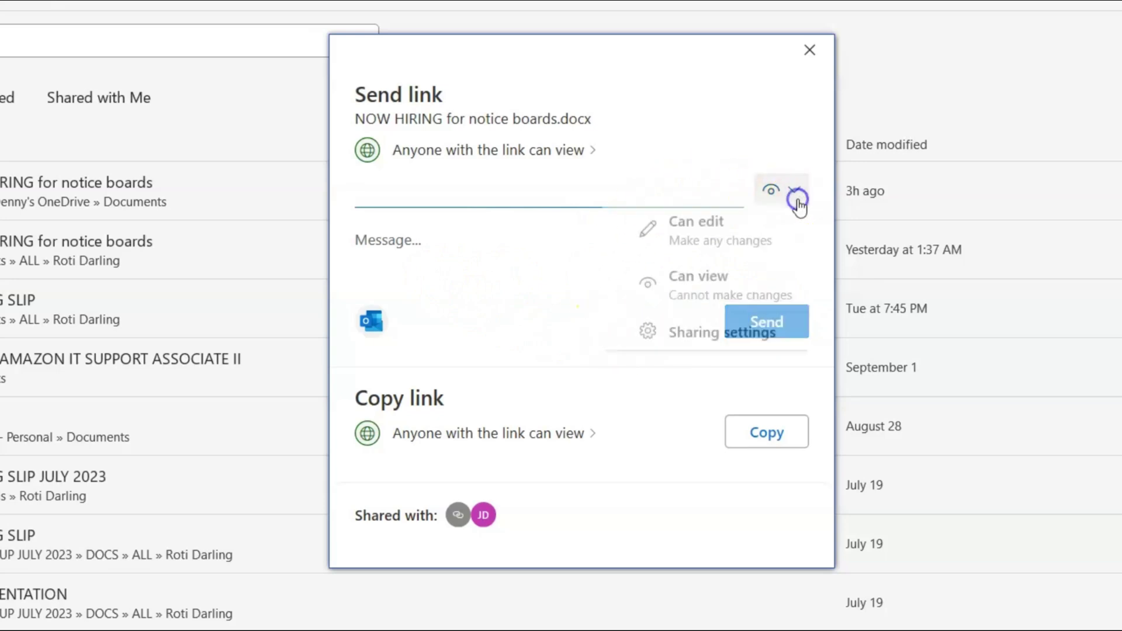
{"action": "left_click", "coordinate": [796, 199]}
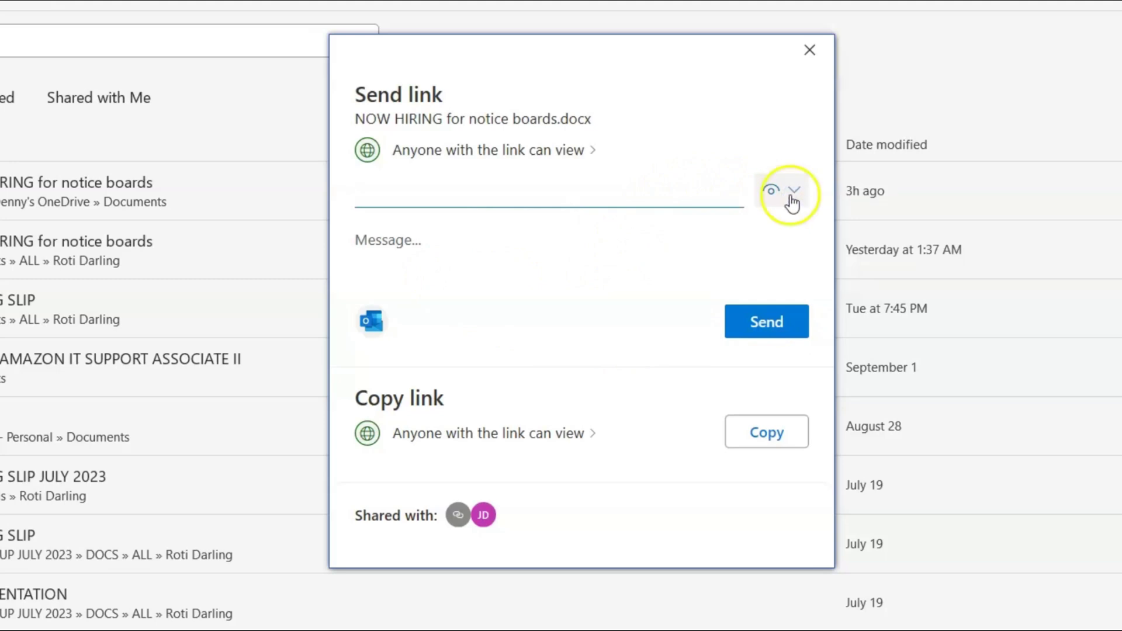
{"action": "left_click", "coordinate": [678, 93]}
{"action": "left_click", "coordinate": [792, 194]}
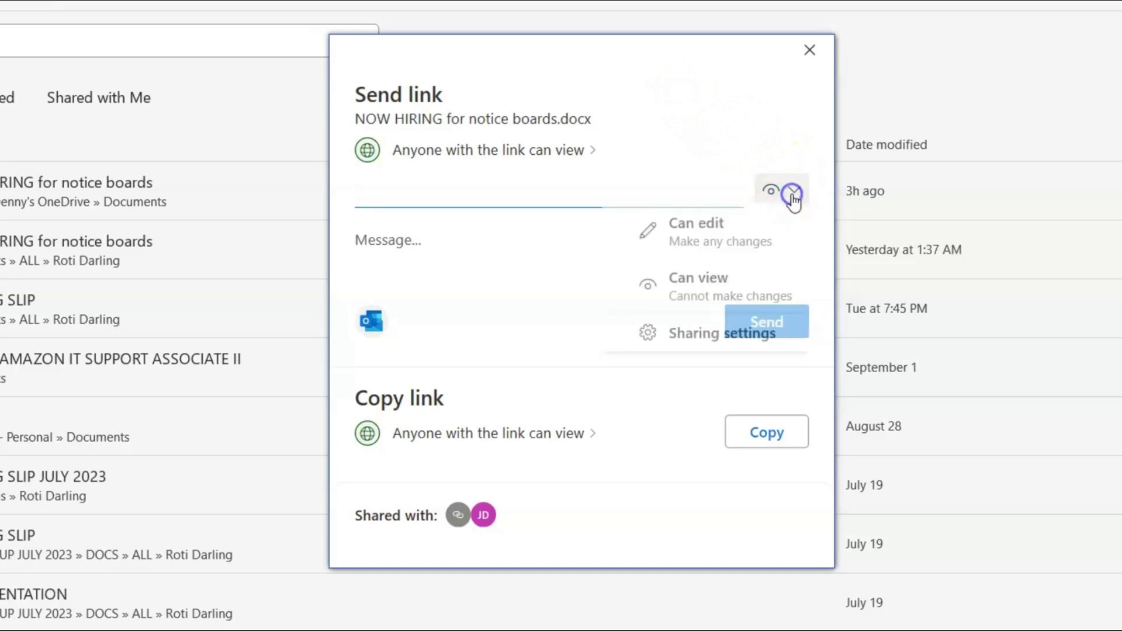
{"action": "left_click", "coordinate": [792, 194]}
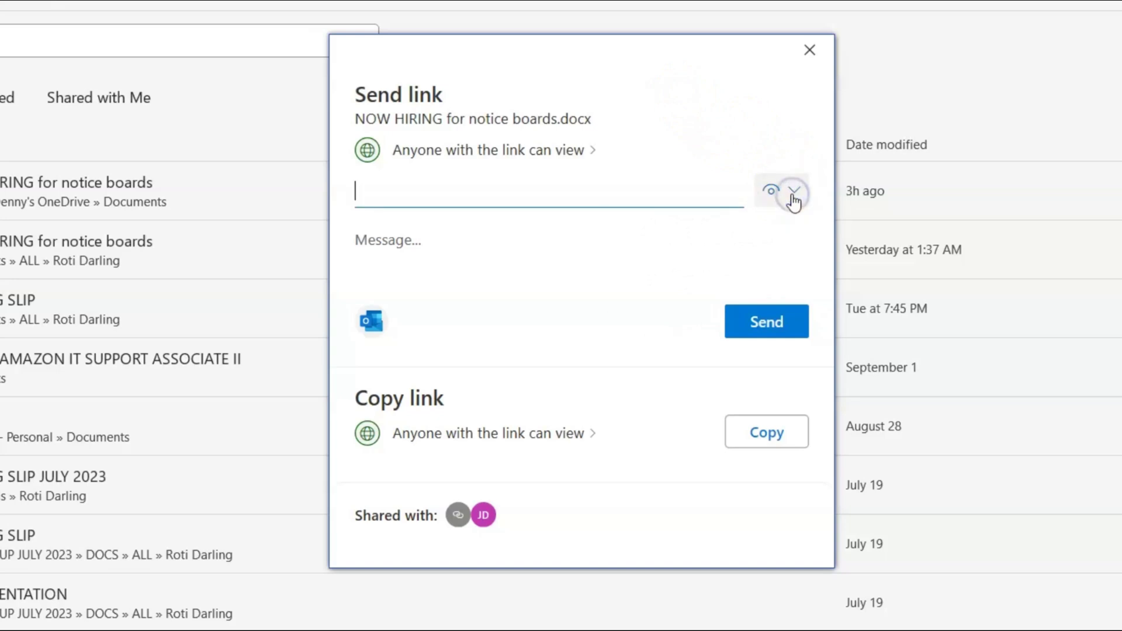
{"action": "left_click", "coordinate": [758, 190]}
{"action": "left_click", "coordinate": [760, 193]}
{"action": "left_click", "coordinate": [775, 191]}
Close the Send link dialog and reopen sharing, now showing 'Anyone with the link can edit'.
{"action": "left_click", "coordinate": [806, 51]}
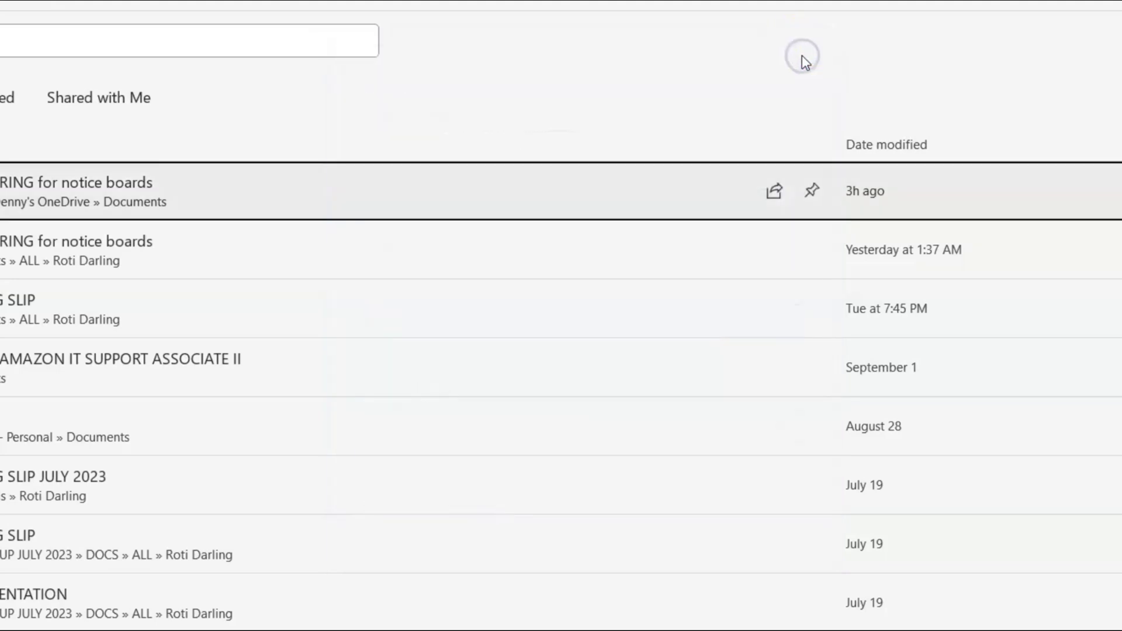
{"action": "left_click", "coordinate": [773, 192]}
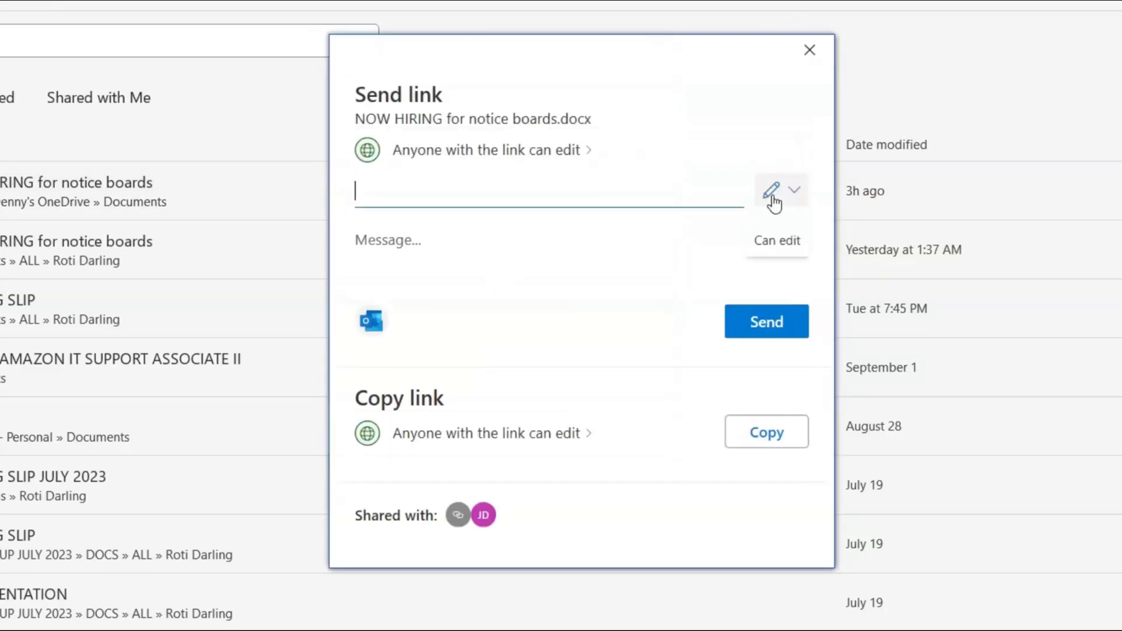
{"action": "left_click", "coordinate": [786, 195]}
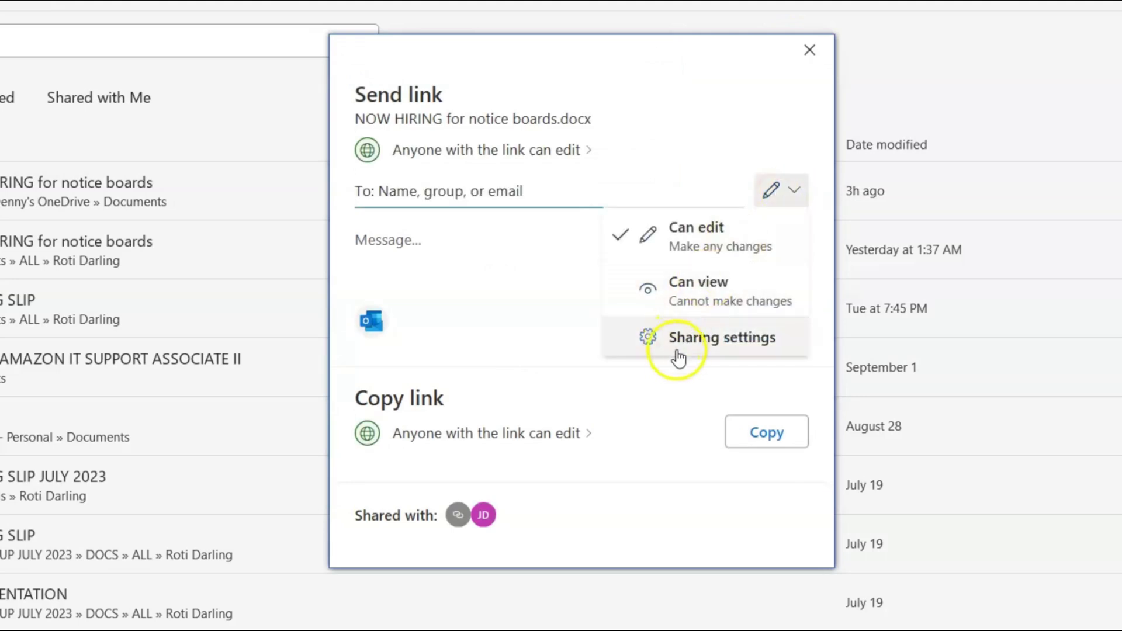
In Sharing settings, restrict the link to Specific people while keeping Can edit permission.
{"action": "left_click", "coordinate": [734, 345]}
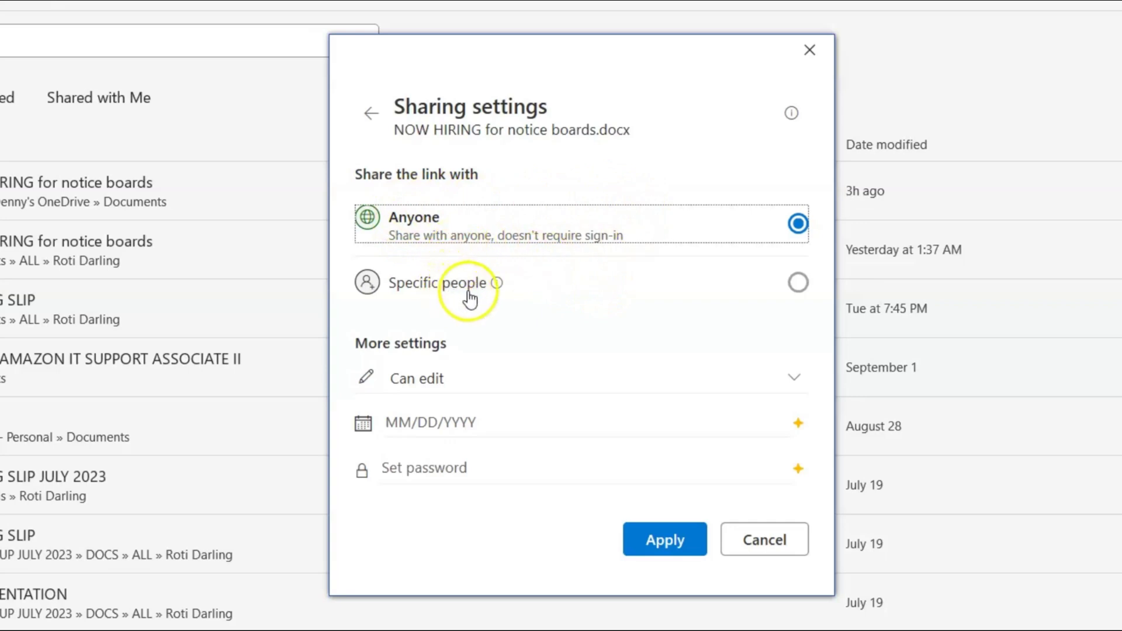
{"action": "left_click", "coordinate": [797, 283]}
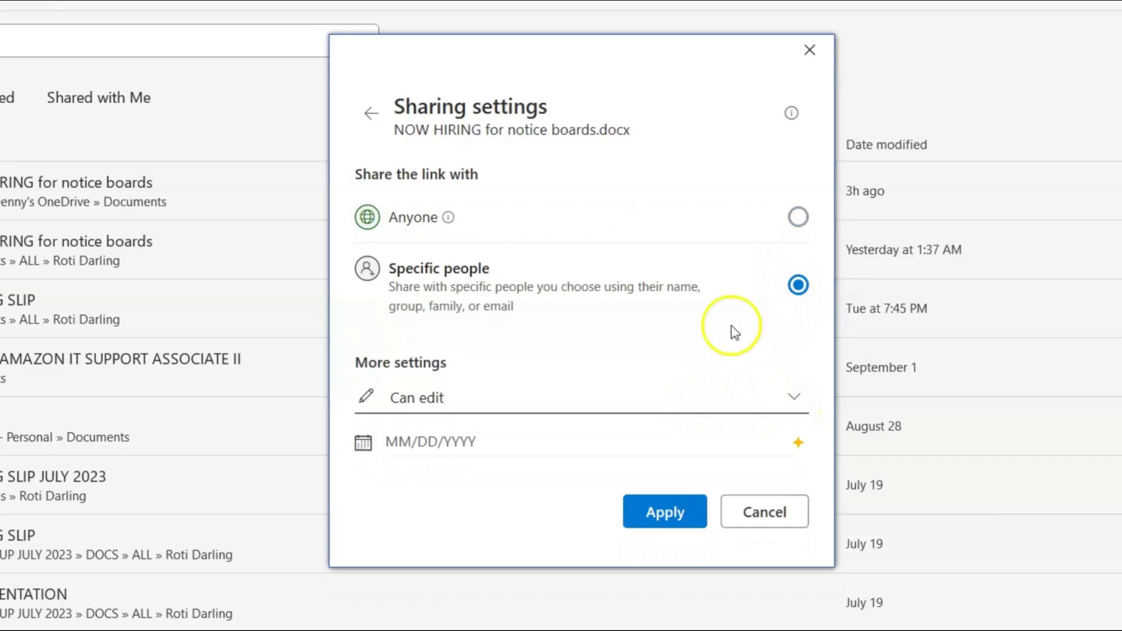
{"action": "left_click", "coordinate": [788, 398]}
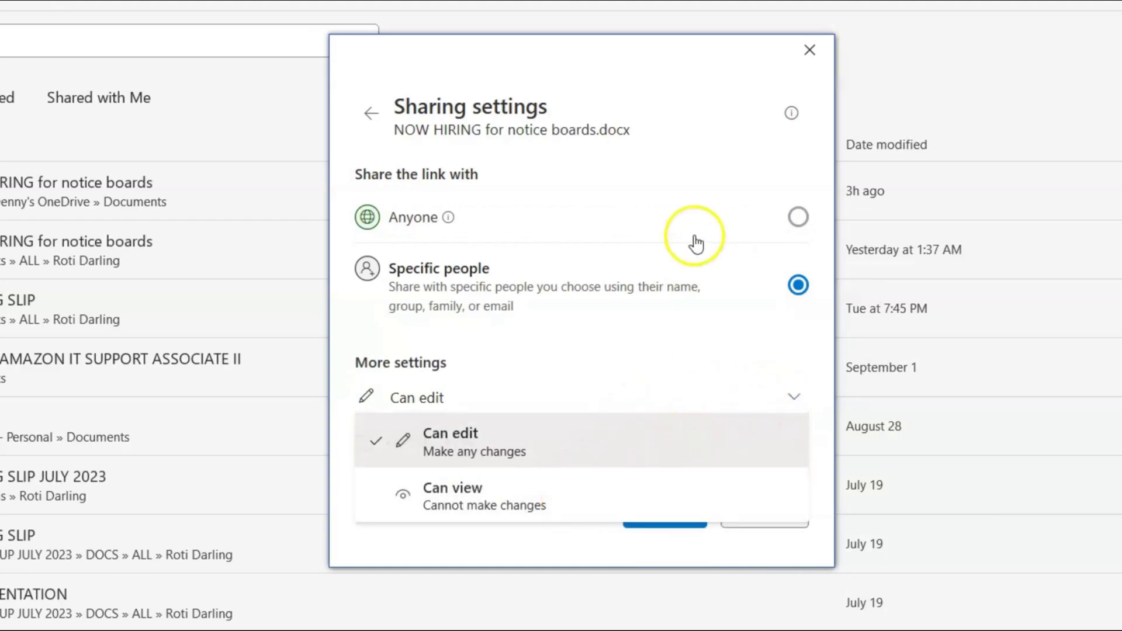
{"action": "left_click", "coordinate": [668, 245]}
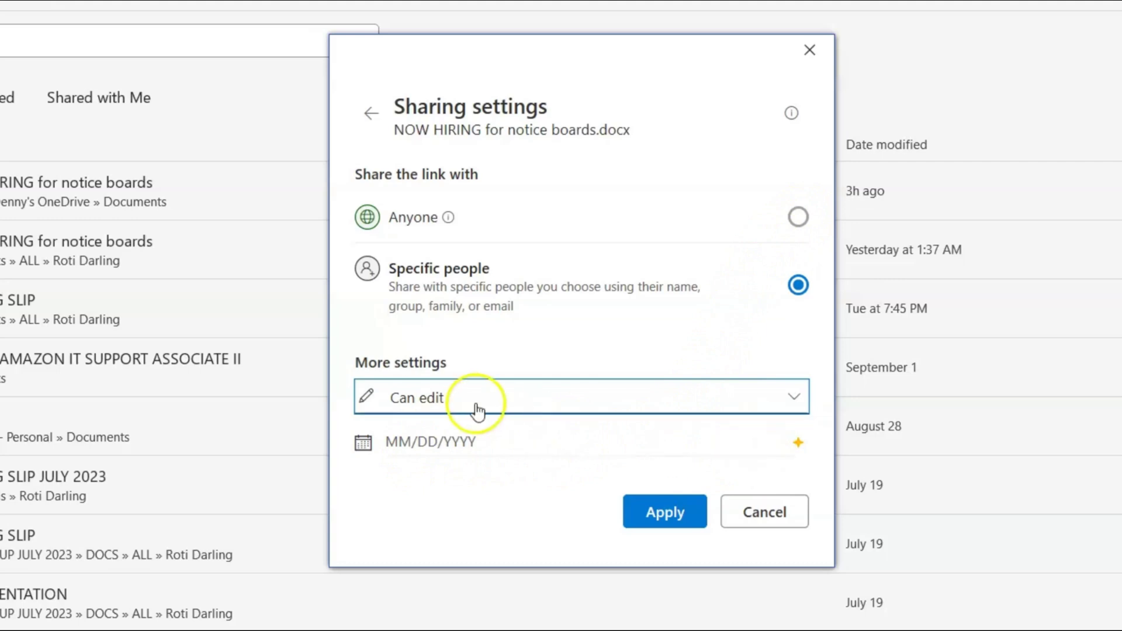
{"action": "left_click", "coordinate": [793, 397]}
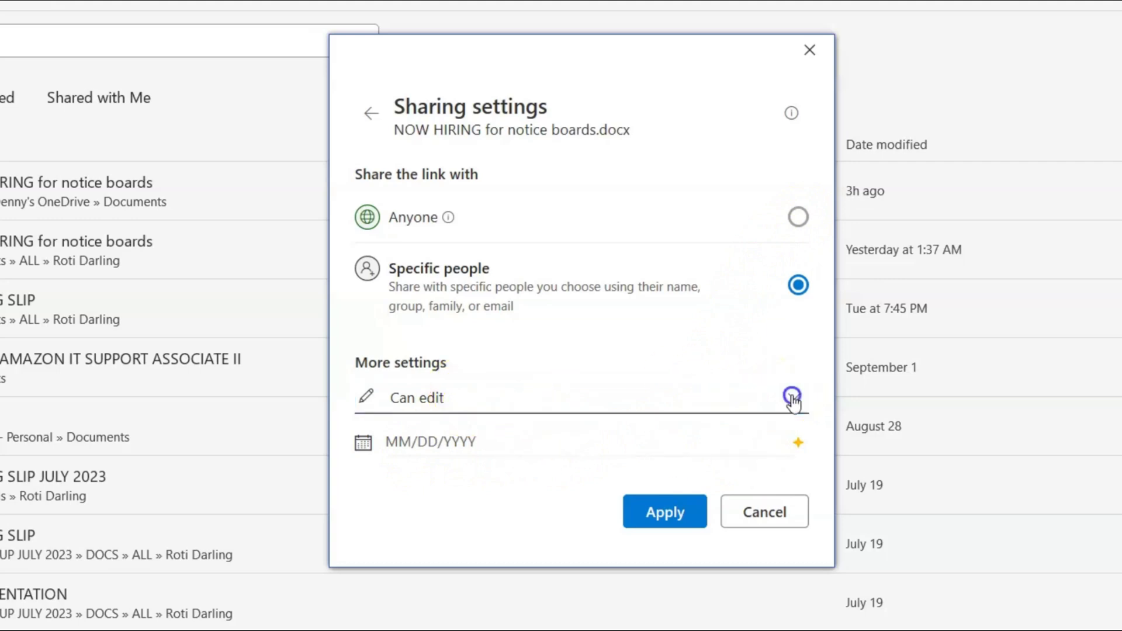
{"action": "left_click", "coordinate": [437, 564]}
Try setting a link expiry date in the MM/DD/YYYY field, triggering the Go premium offer.
{"action": "left_click", "coordinate": [753, 436]}
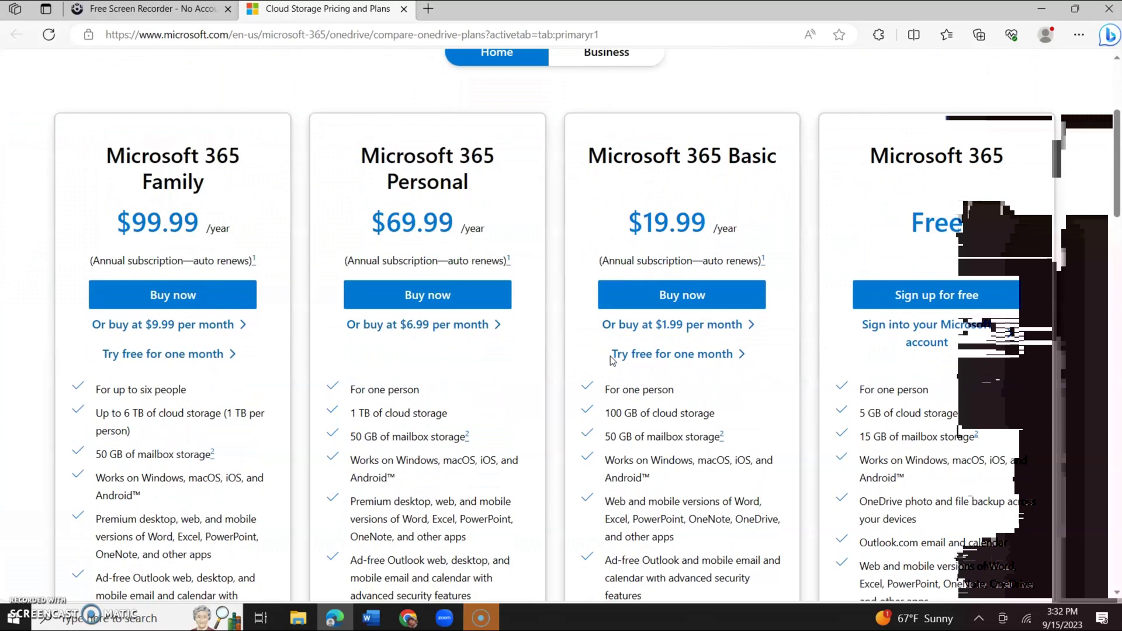
Scroll through the Microsoft 365 cloud storage pricing page comparing Family, Personal, Basic and free plans.
{"action": "scroll", "coordinate": [611, 360], "scroll_direction": "down", "scroll_amount": 8}
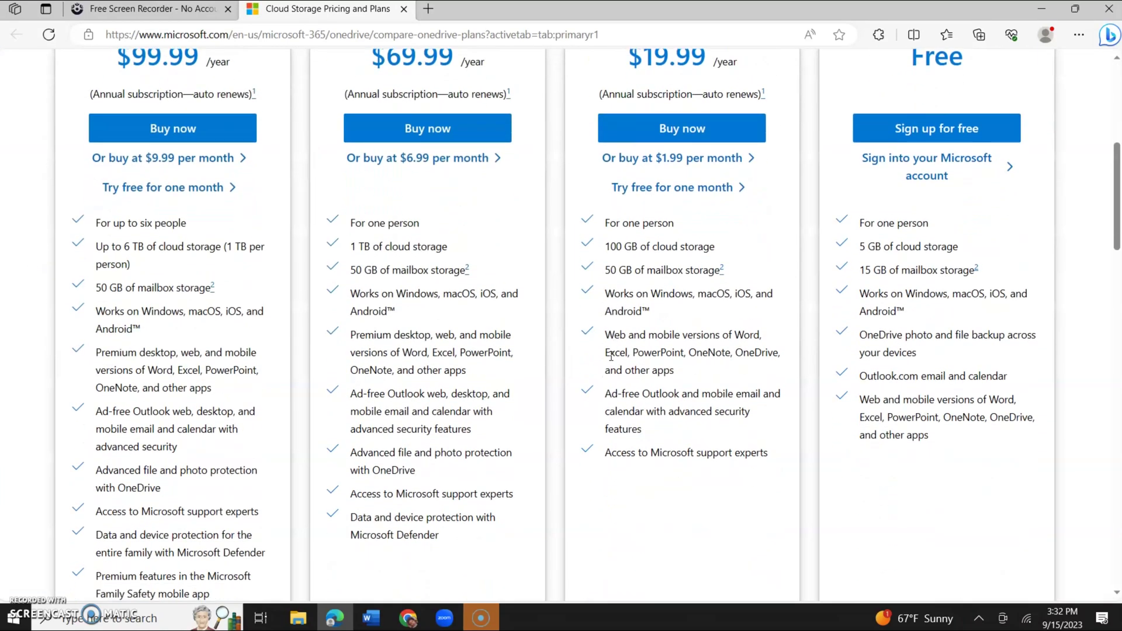
{"action": "scroll", "coordinate": [611, 356], "scroll_direction": "up", "scroll_amount": 10}
{"action": "scroll", "coordinate": [610, 356], "scroll_direction": "up", "scroll_amount": 2}
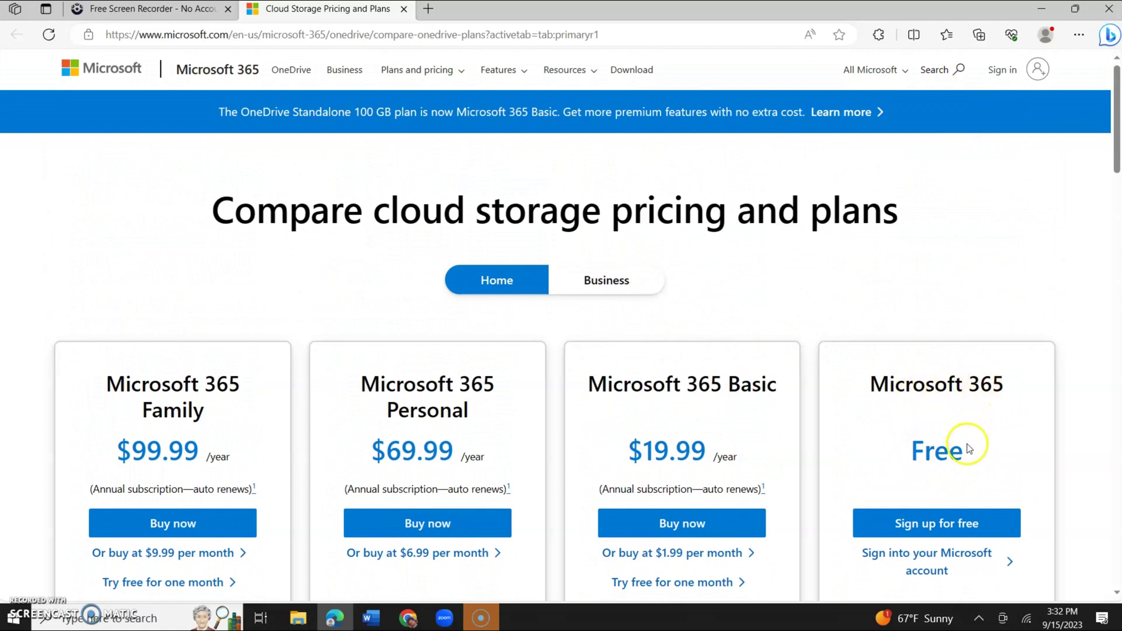
{"action": "scroll", "coordinate": [946, 466], "scroll_direction": "down", "scroll_amount": 2}
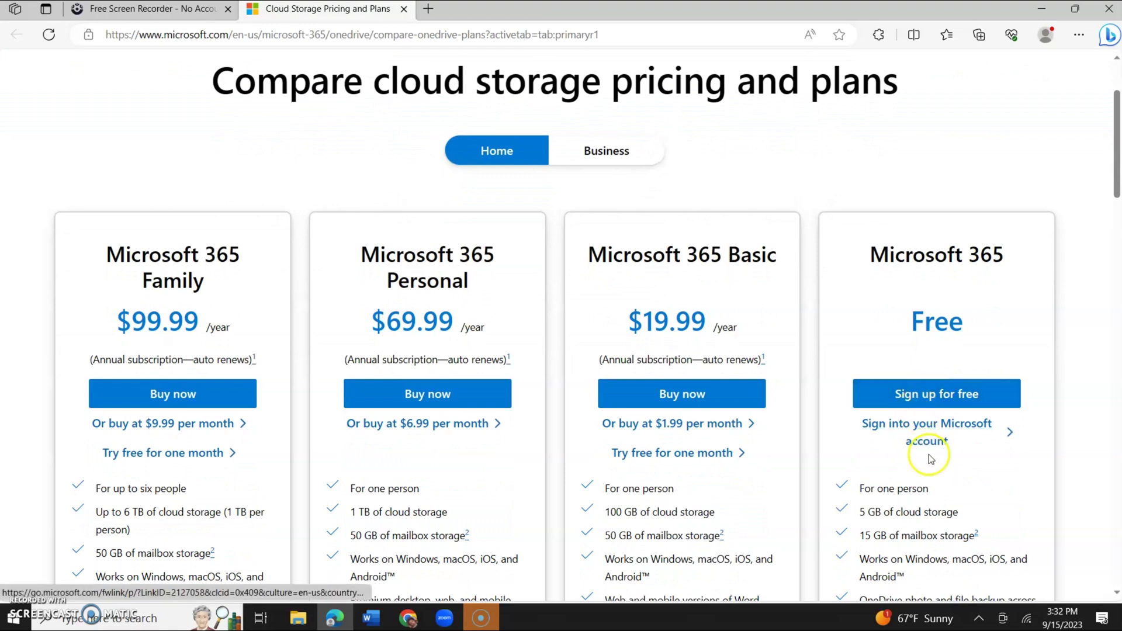
{"action": "scroll", "coordinate": [931, 444], "scroll_direction": "down", "scroll_amount": 3}
{"action": "scroll", "coordinate": [930, 458], "scroll_direction": "down", "scroll_amount": 2}
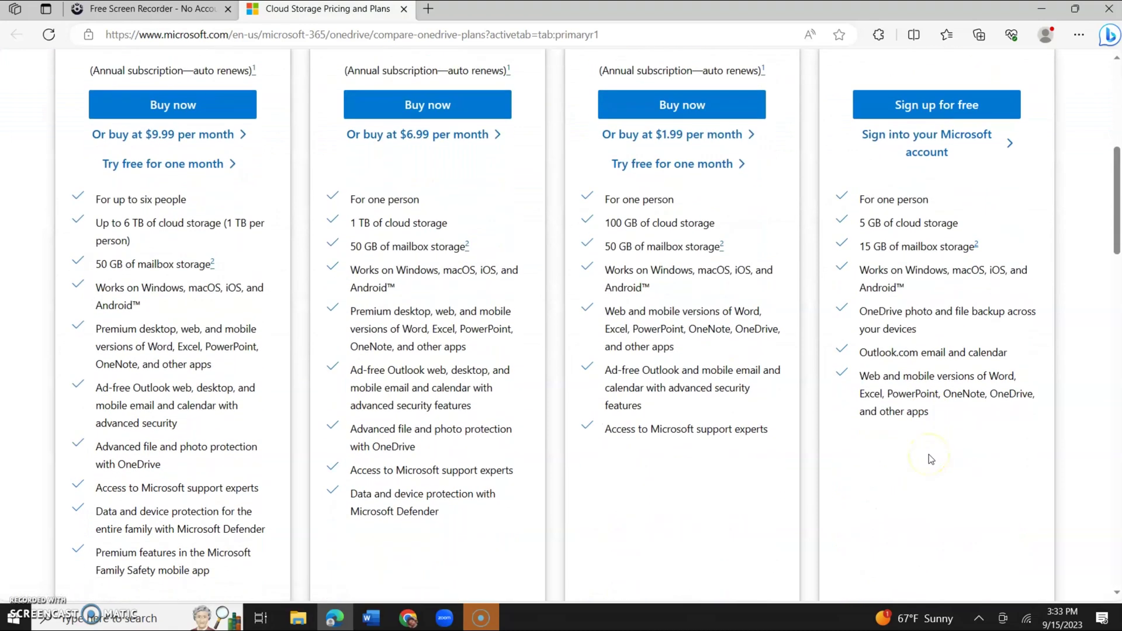
{"action": "scroll", "coordinate": [928, 454], "scroll_direction": "down", "scroll_amount": 4}
{"action": "scroll", "coordinate": [928, 454], "scroll_direction": "up", "scroll_amount": 3}
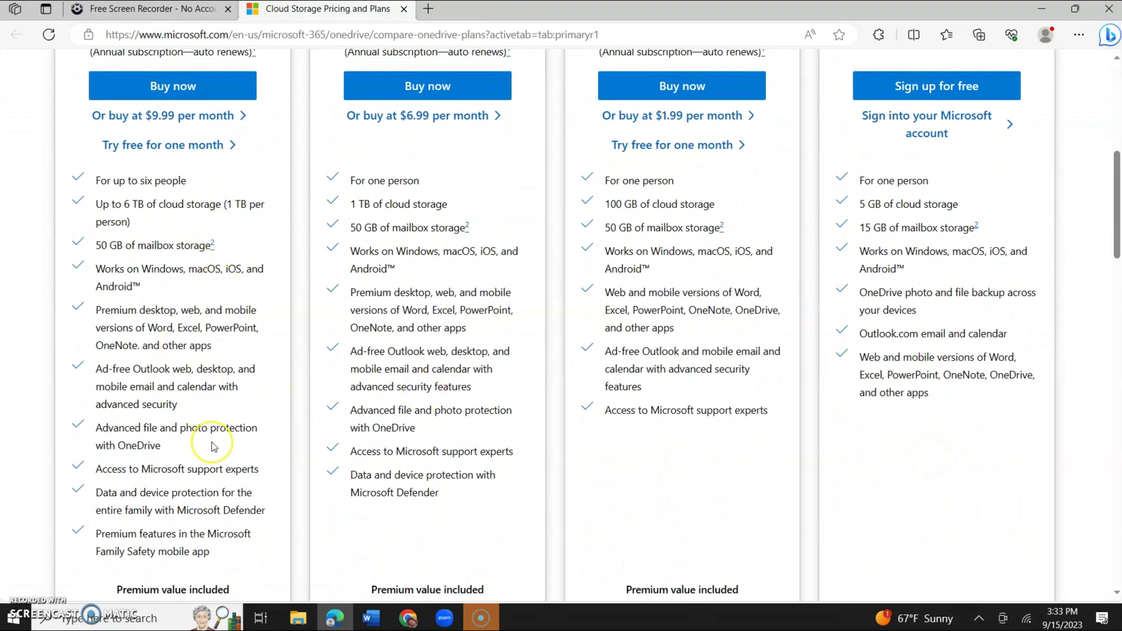
{"action": "scroll", "coordinate": [214, 446], "scroll_direction": "up", "scroll_amount": 2}
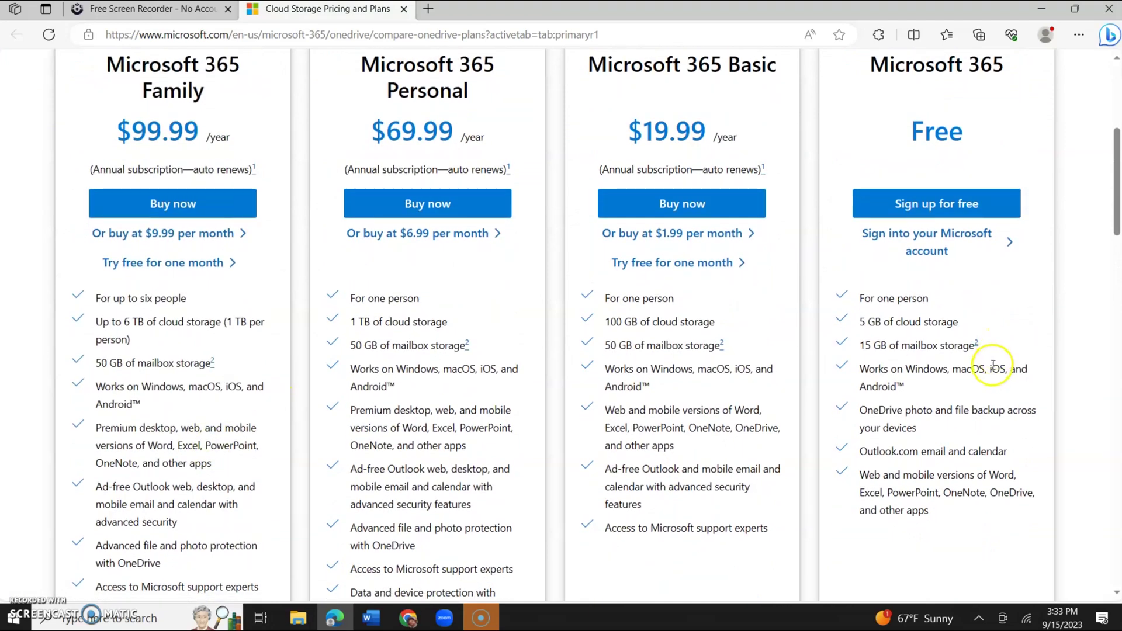
{"action": "scroll", "coordinate": [175, 326], "scroll_direction": "down", "scroll_amount": 3}
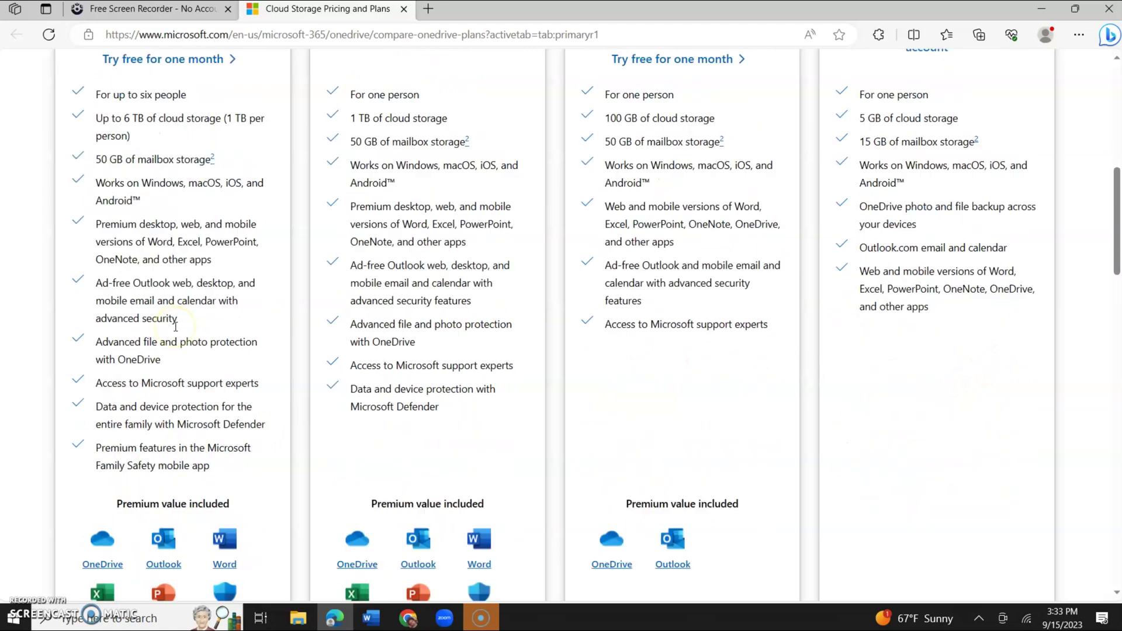
{"action": "scroll", "coordinate": [175, 326], "scroll_direction": "up", "scroll_amount": 10}
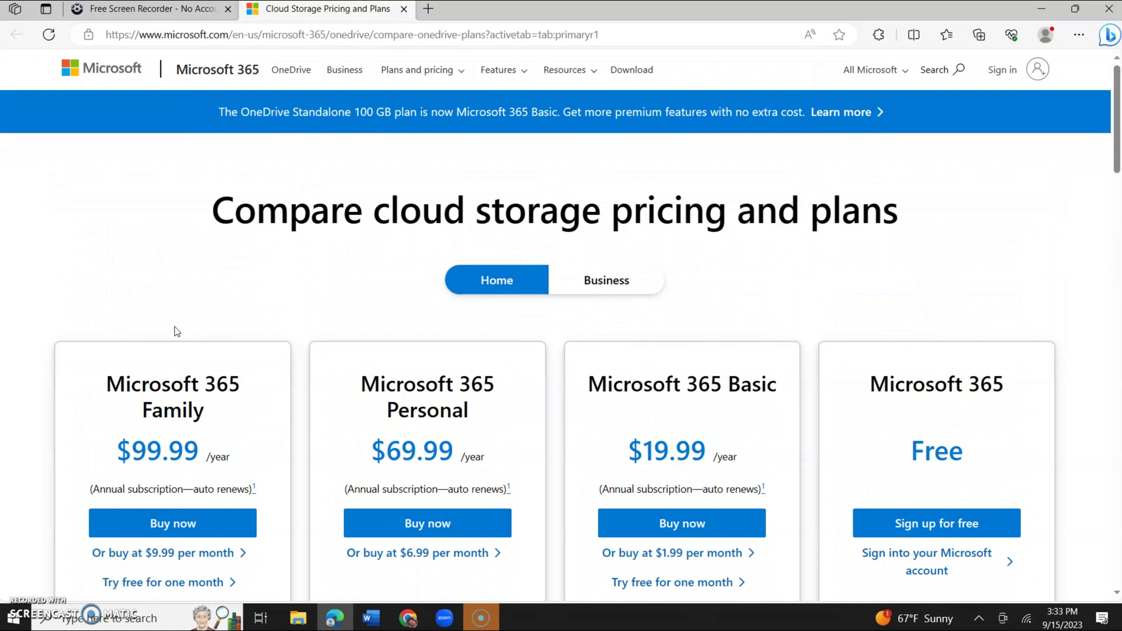
Close the pricing tab, return to Word, and set the share link to Anyone with editing allowed.
{"action": "left_click", "coordinate": [404, 10]}
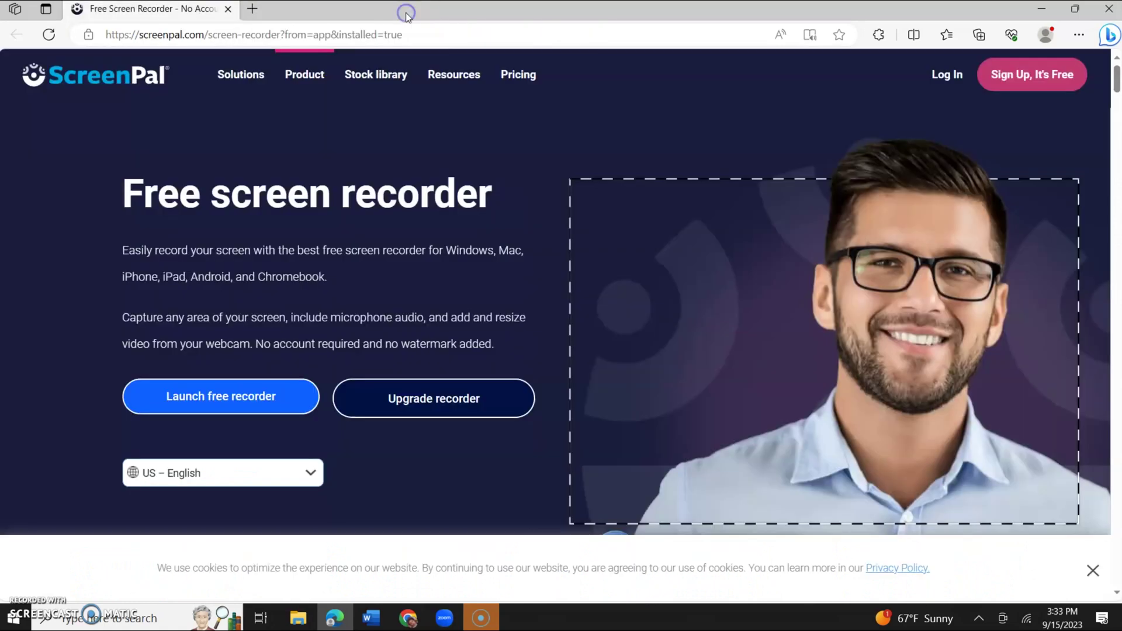
{"action": "left_click", "coordinate": [373, 622]}
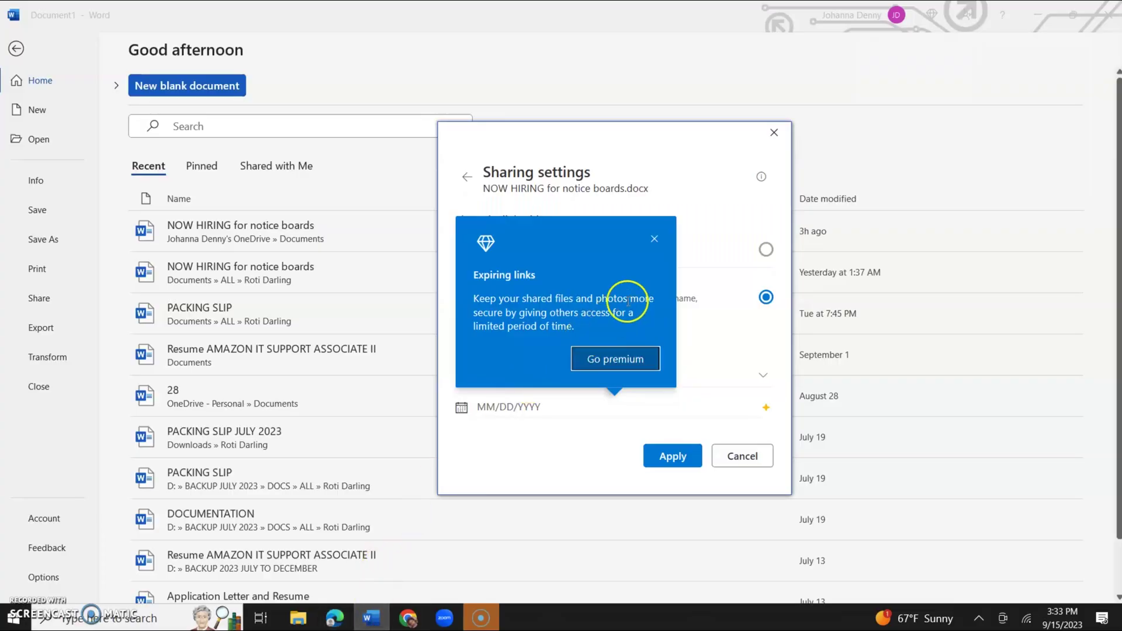
{"action": "left_click", "coordinate": [654, 240]}
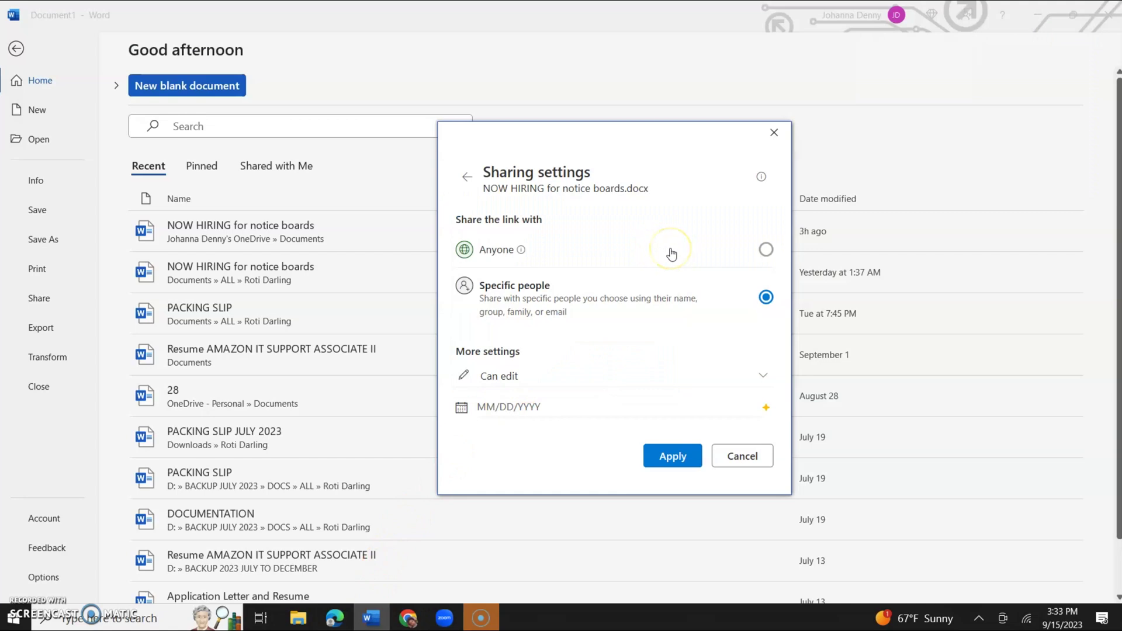
{"action": "left_click", "coordinate": [671, 252]}
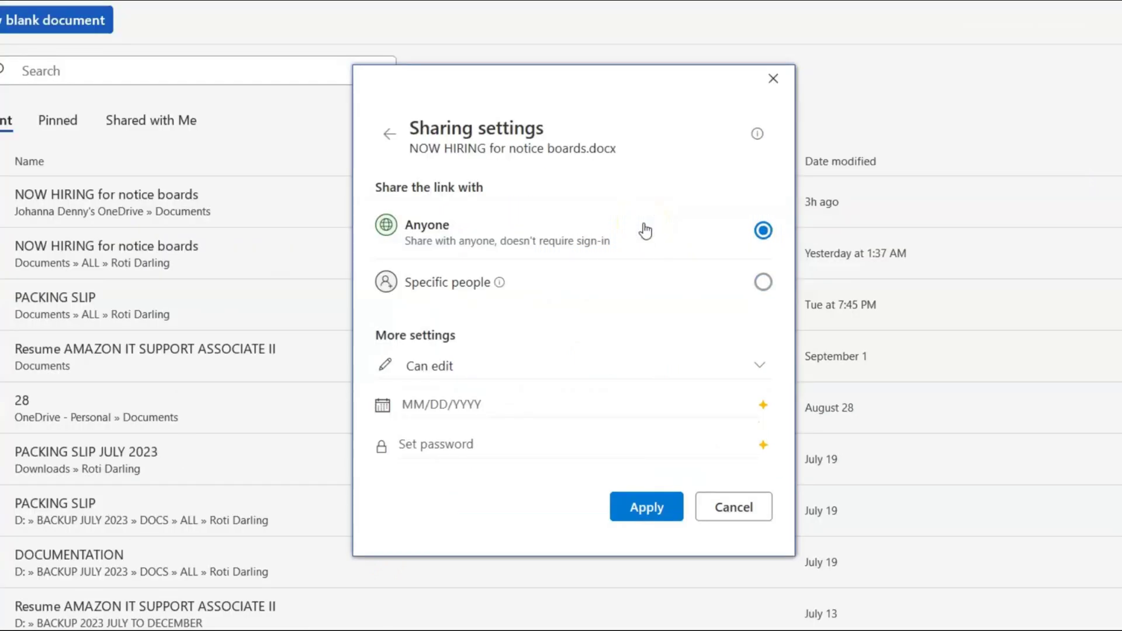
{"action": "left_click", "coordinate": [390, 139]}
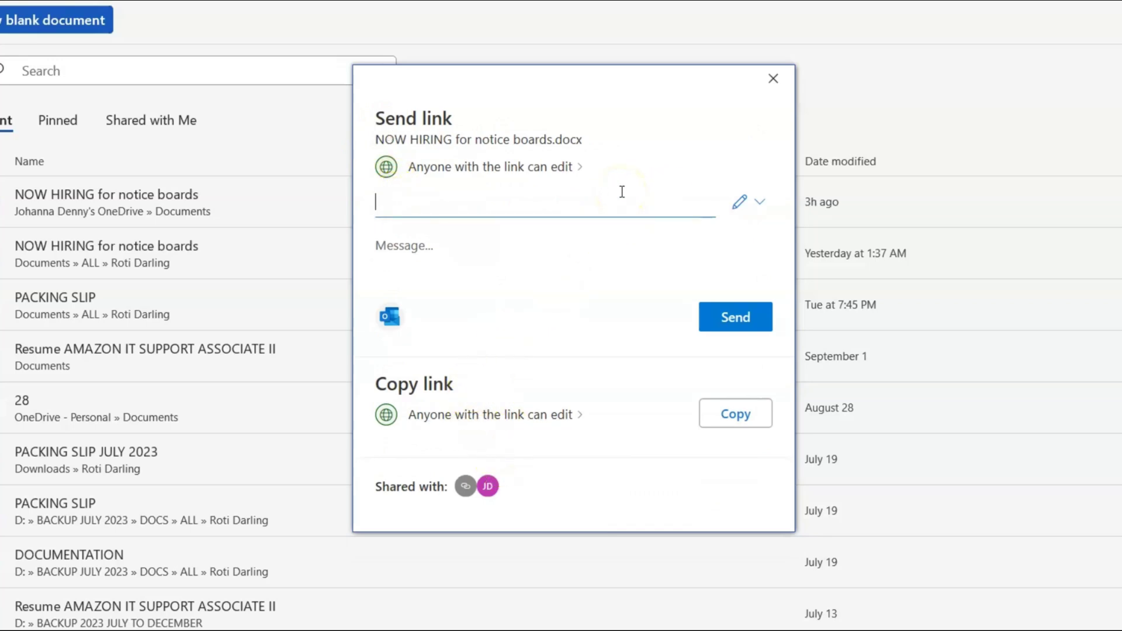
Generate the 1drv.ms link for NOW HIRING for notice boards.docx and copy it to the clipboard.
{"action": "left_click", "coordinate": [719, 416]}
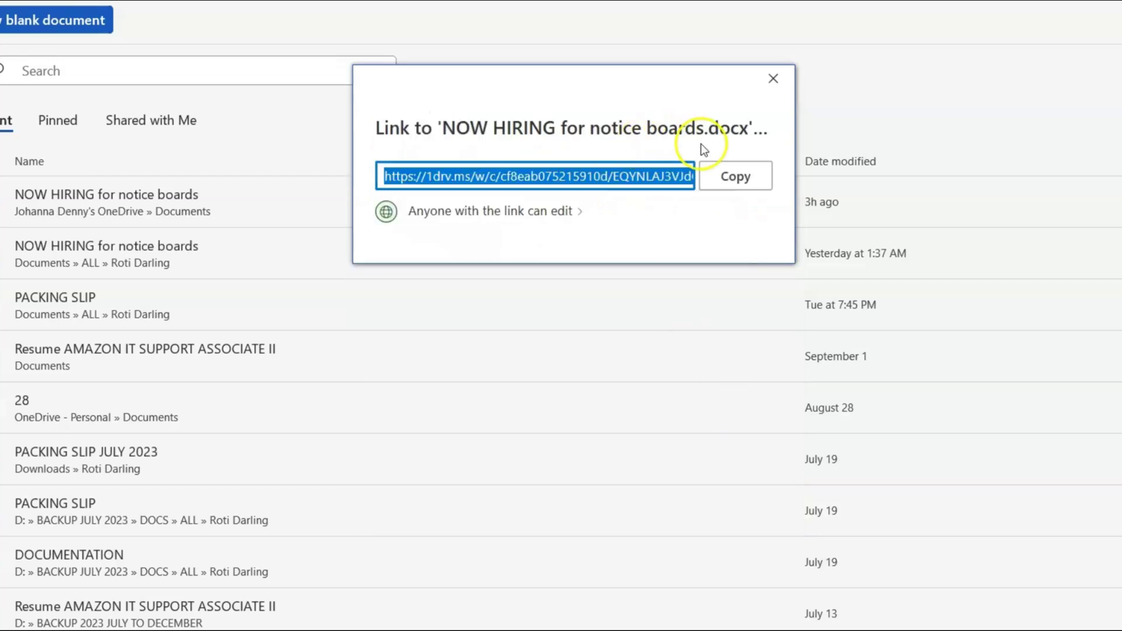
{"action": "left_click", "coordinate": [732, 179]}
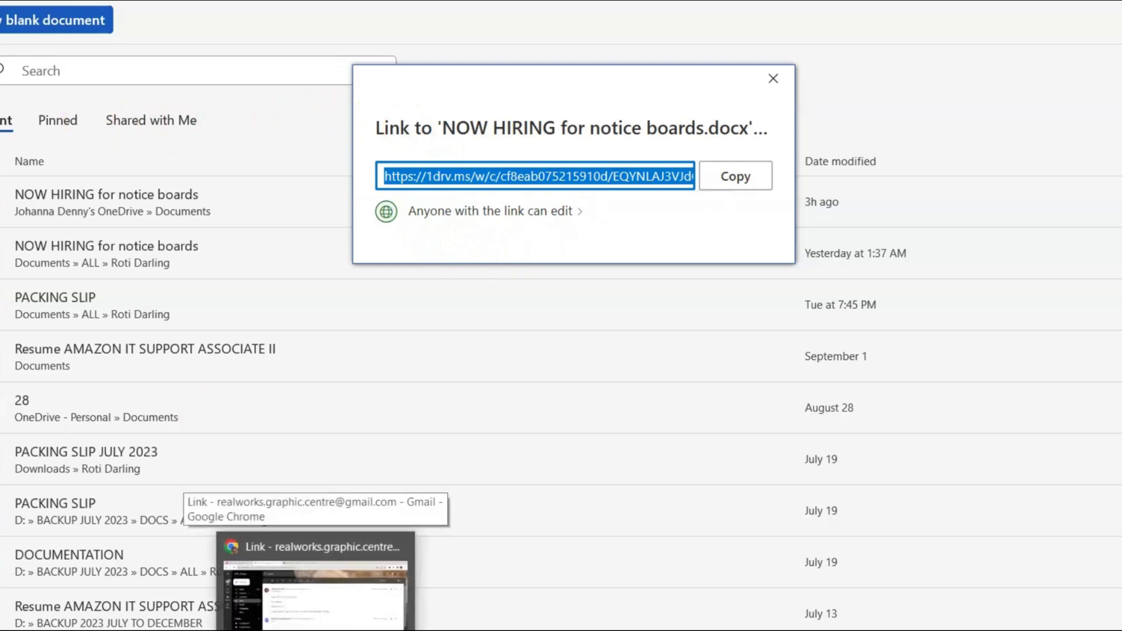
Switch to Gmail and scroll the Link email thread to reach the NOW HIRING document link.
{"action": "left_click", "coordinate": [326, 624]}
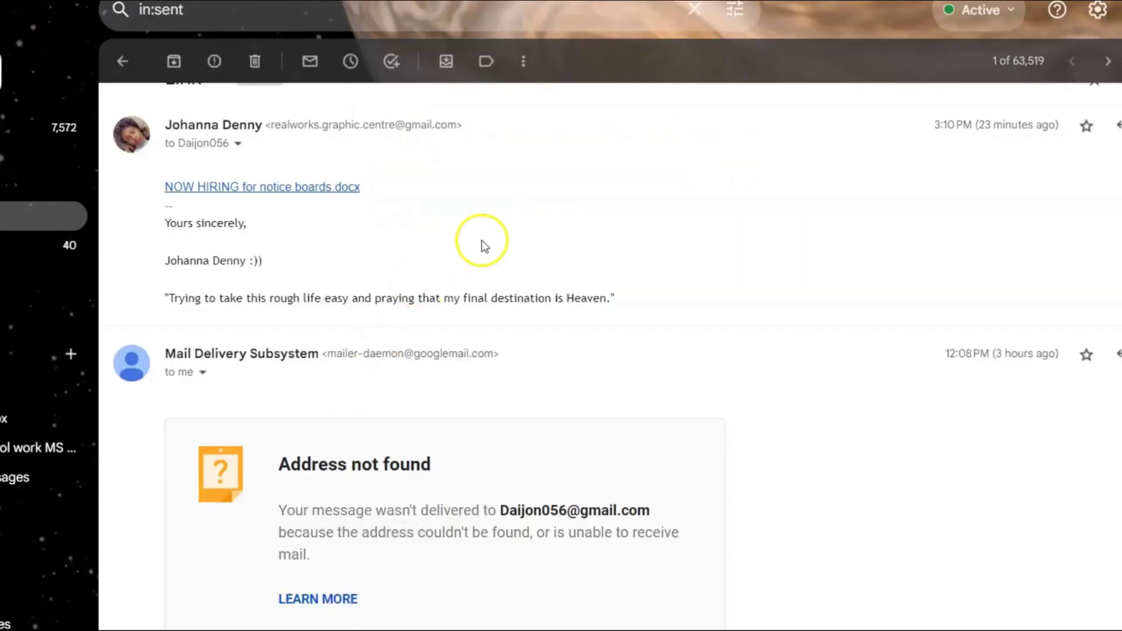
{"action": "scroll", "coordinate": [481, 240], "scroll_direction": "up", "scroll_amount": 1}
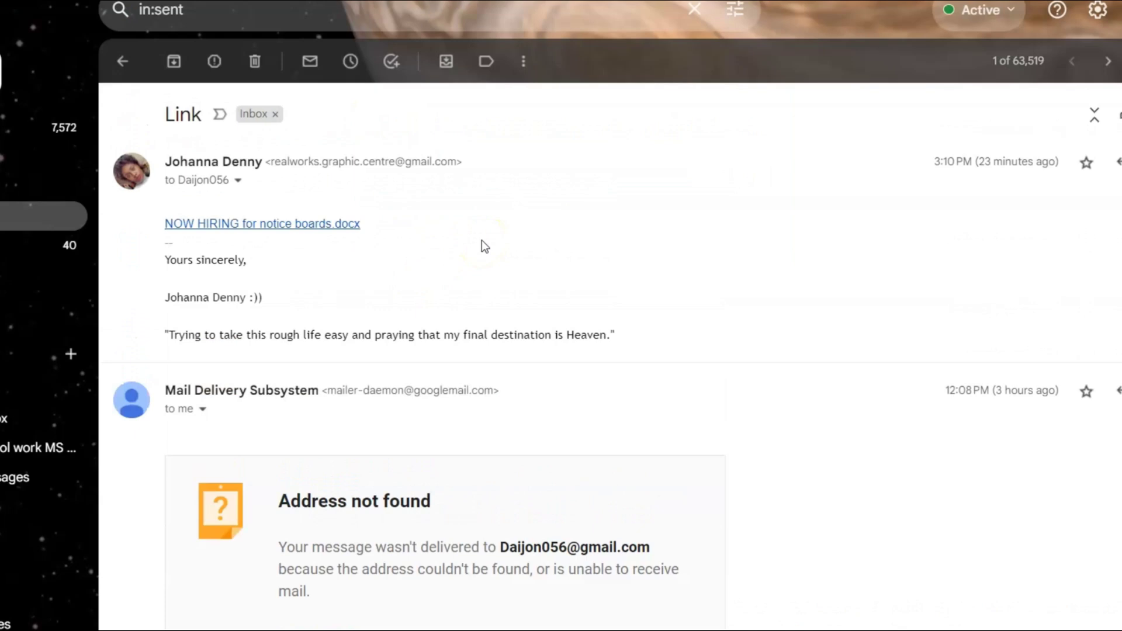
{"action": "scroll", "coordinate": [482, 240], "scroll_direction": "down", "scroll_amount": 8}
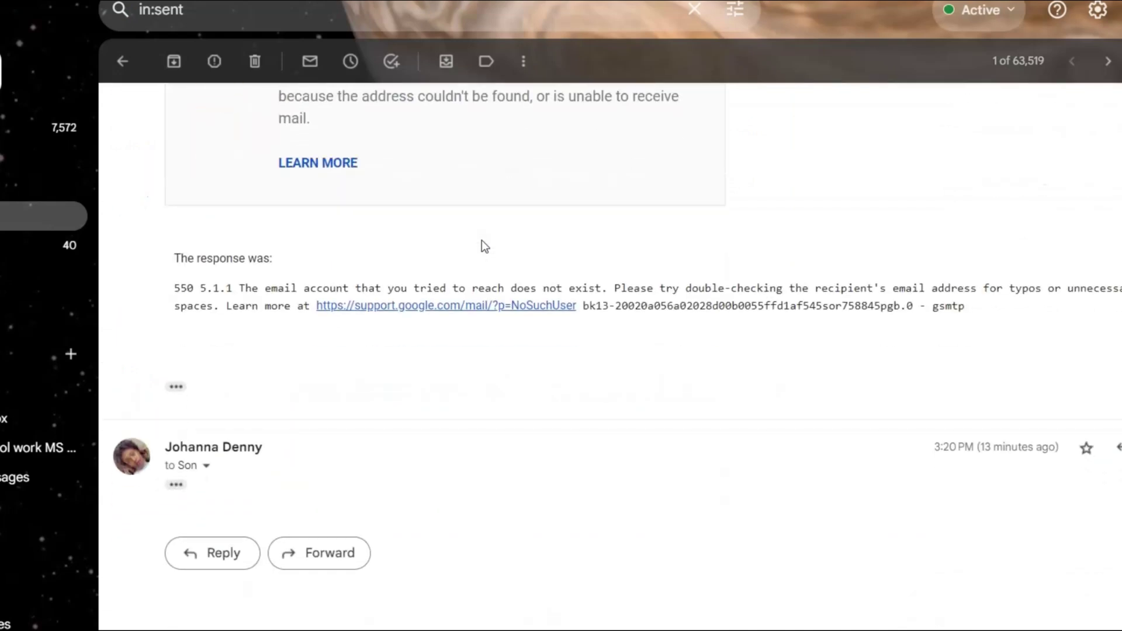
{"action": "scroll", "coordinate": [482, 241], "scroll_direction": "up", "scroll_amount": 8}
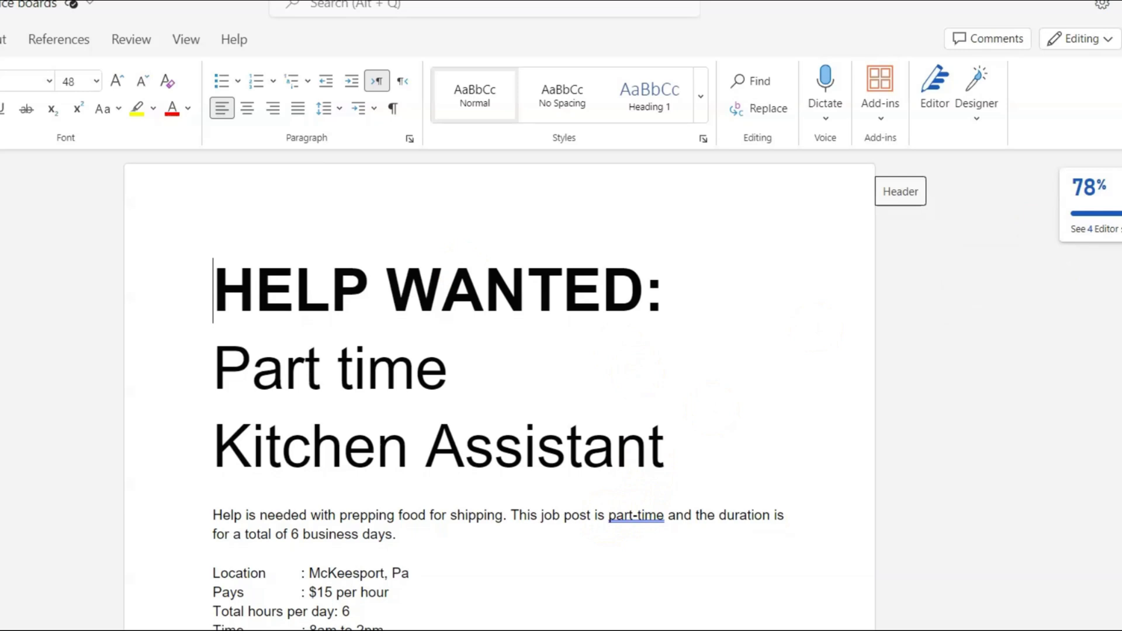
Scroll through both job ads in Word for the web and place the cursor after the contact email.
{"action": "scroll", "coordinate": [499, 391], "scroll_direction": "down", "scroll_amount": 5}
{"action": "scroll", "coordinate": [499, 389], "scroll_direction": "down", "scroll_amount": 7}
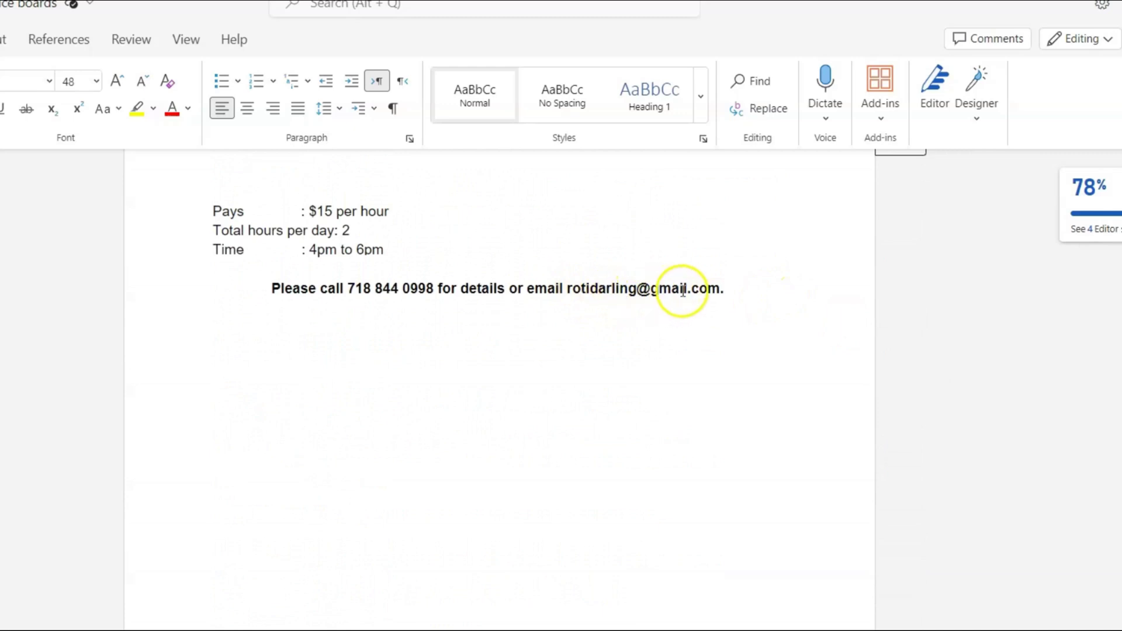
{"action": "left_click", "coordinate": [733, 288]}
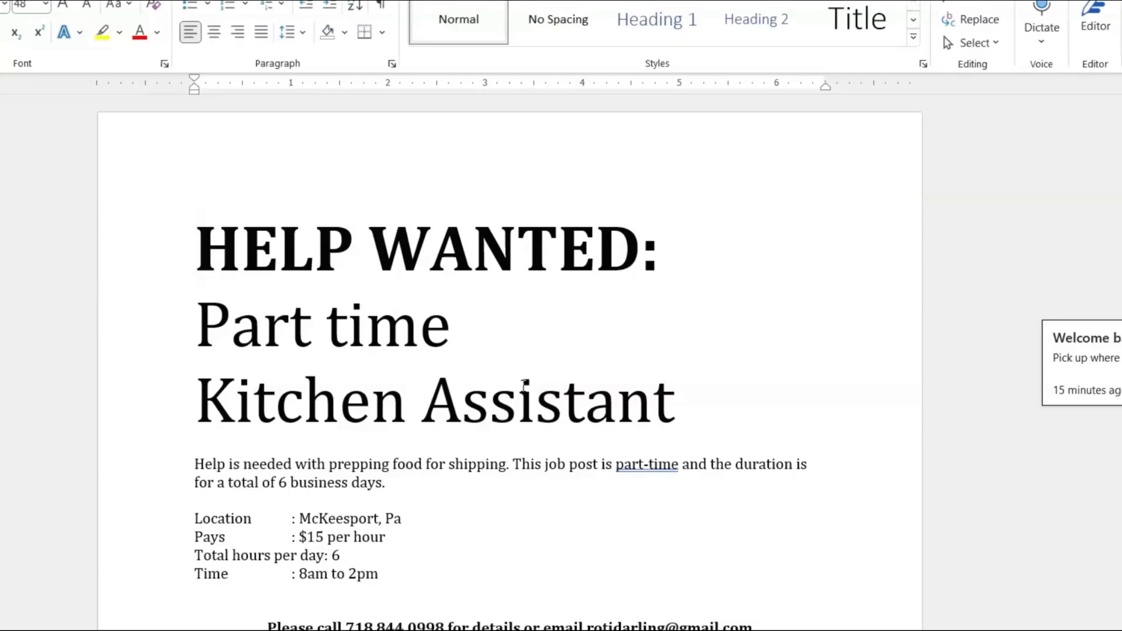
Scroll to the Part-time Cleaning Person ad and place the cursor in its contact line.
{"action": "scroll", "coordinate": [524, 386], "scroll_direction": "down", "scroll_amount": 10}
{"action": "scroll", "coordinate": [524, 385], "scroll_direction": "up", "scroll_amount": 2}
{"action": "scroll", "coordinate": [524, 386], "scroll_direction": "up", "scroll_amount": 5}
{"action": "scroll", "coordinate": [522, 384], "scroll_direction": "down", "scroll_amount": 4}
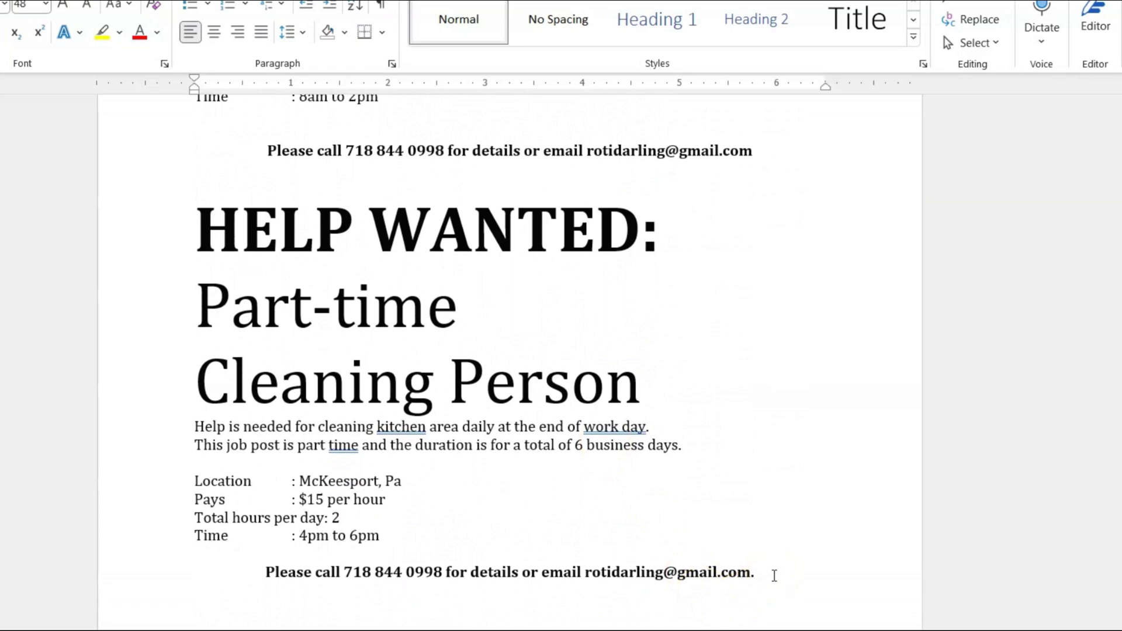
{"action": "left_click", "coordinate": [774, 575]}
{"action": "left_click", "coordinate": [774, 575]}
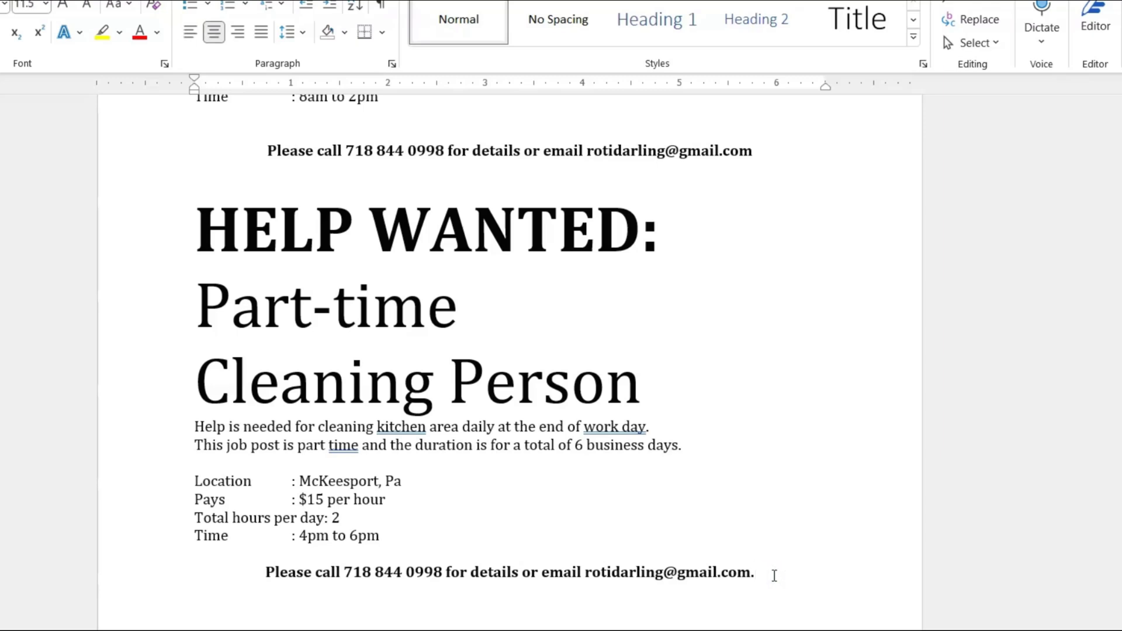